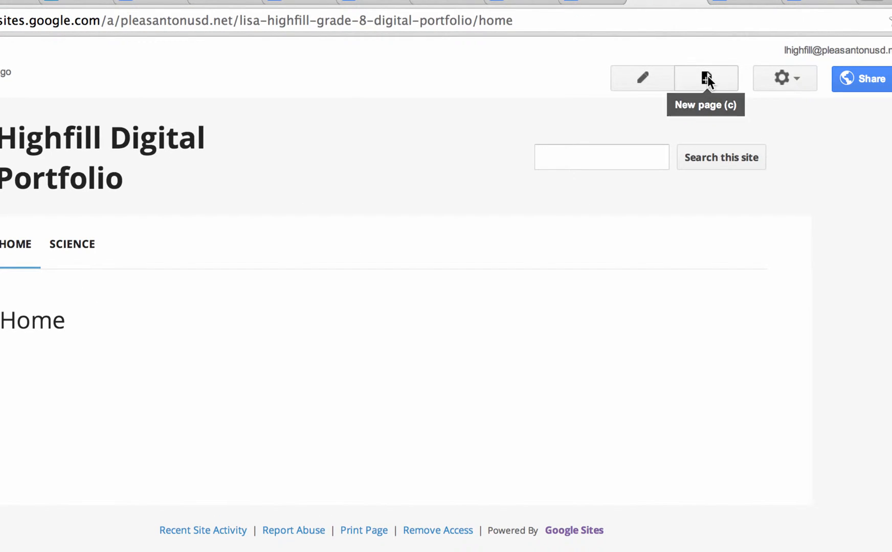
# Create a new web page named Spanish, located under Home.
pyautogui.click(707, 78)
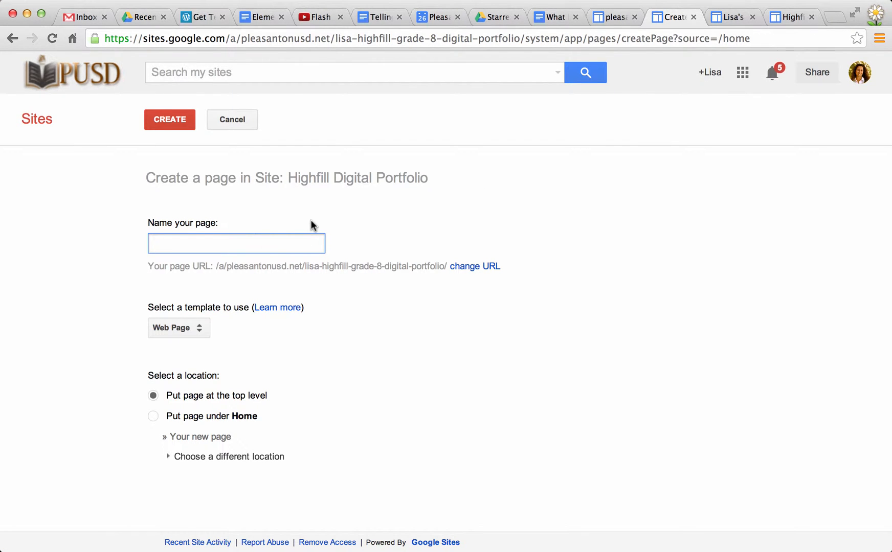
pyautogui.write('Span')
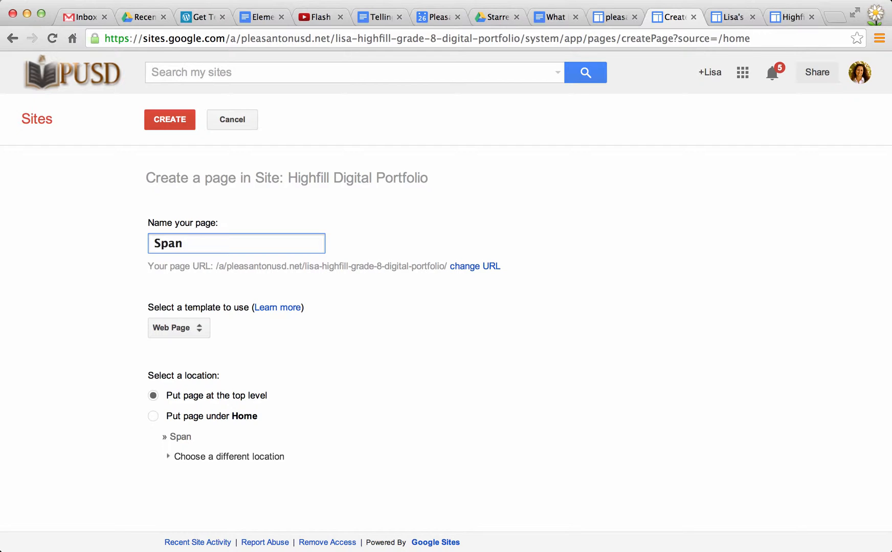
pyautogui.write('ish')
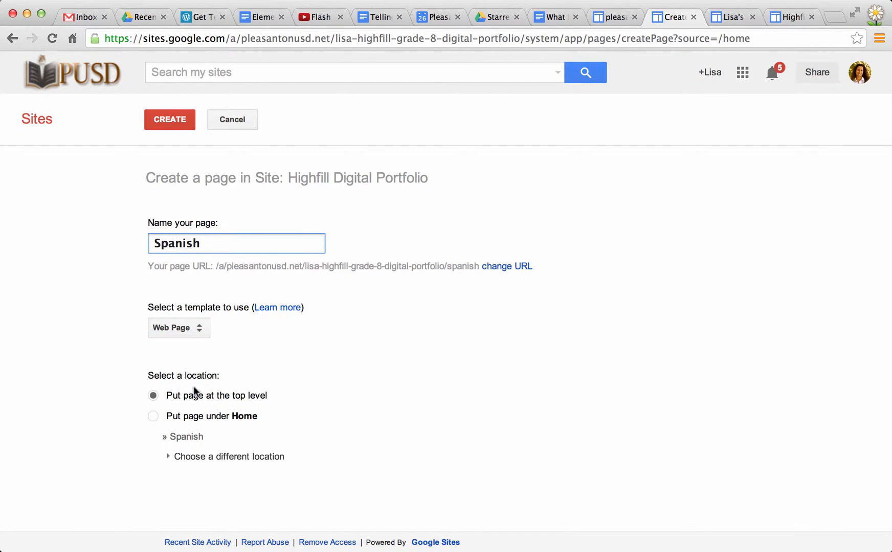
pyautogui.click(152, 414)
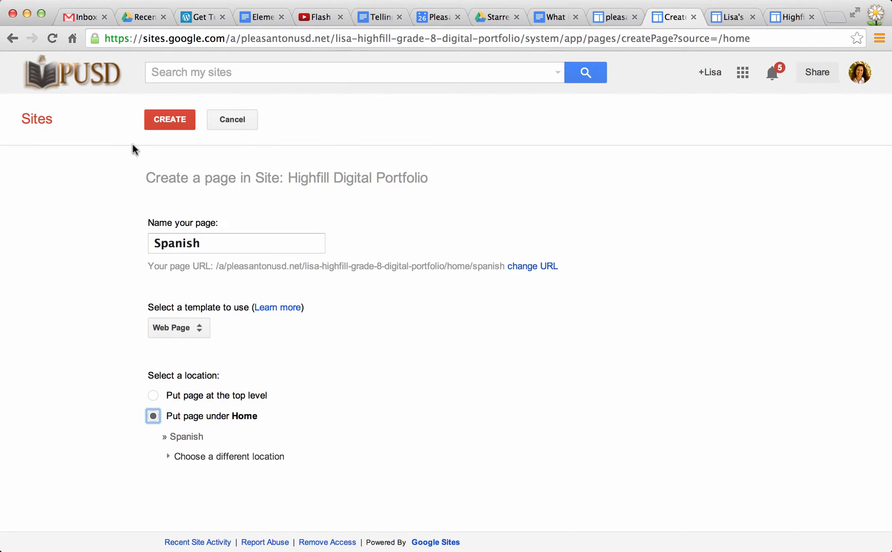
pyautogui.click(168, 120)
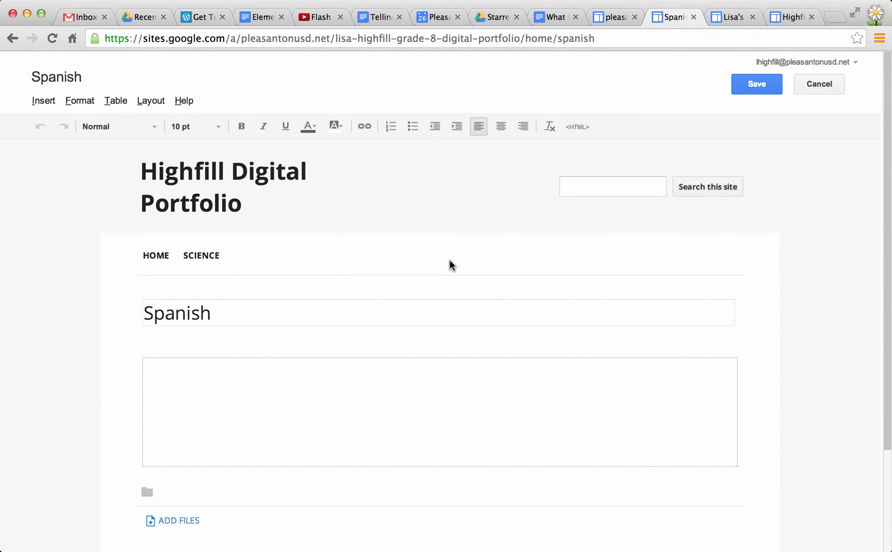
# Apply the "Two column" layout to the Spanish page and save the page.
pyautogui.click(151, 101)
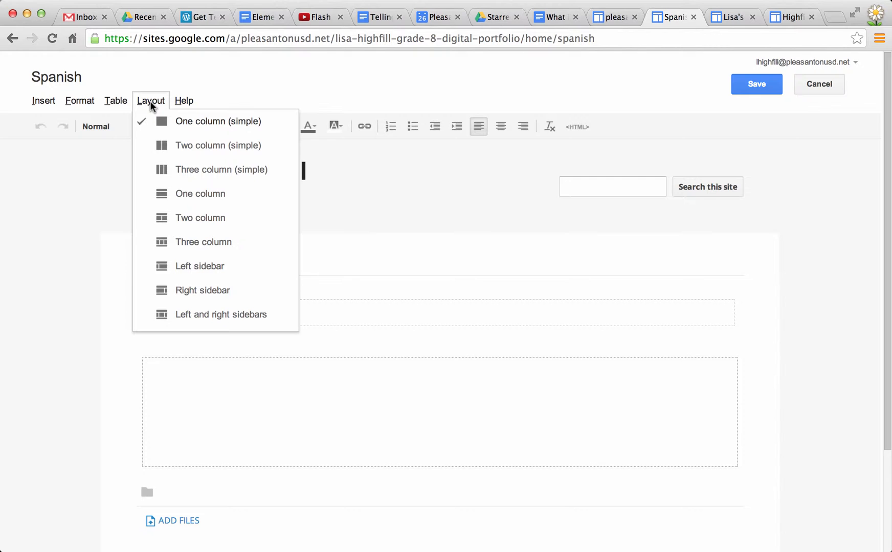
pyautogui.click(203, 219)
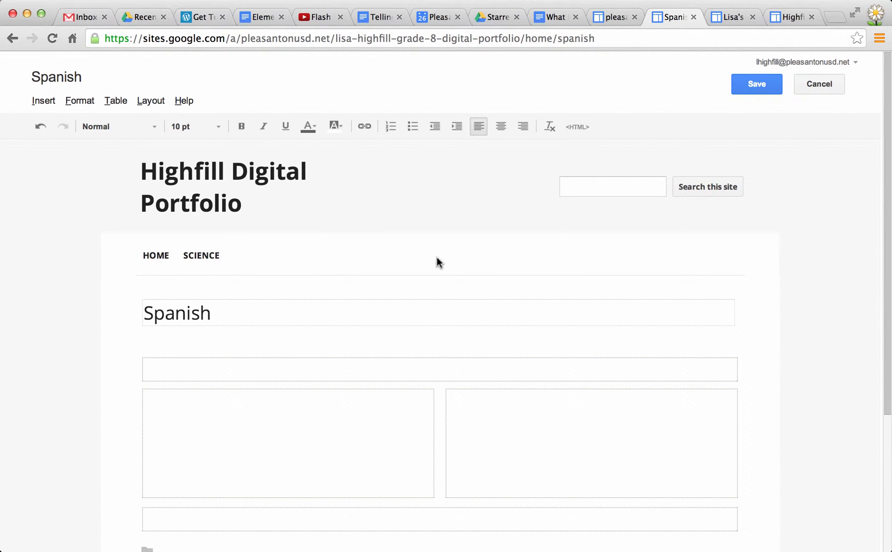
pyautogui.scroll(-3, 487, 299)
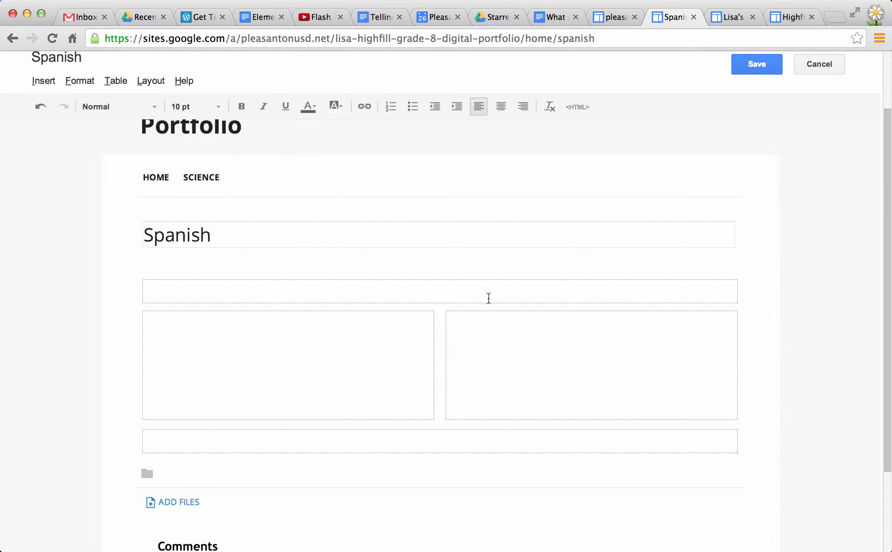
pyautogui.scroll(3, 488, 298)
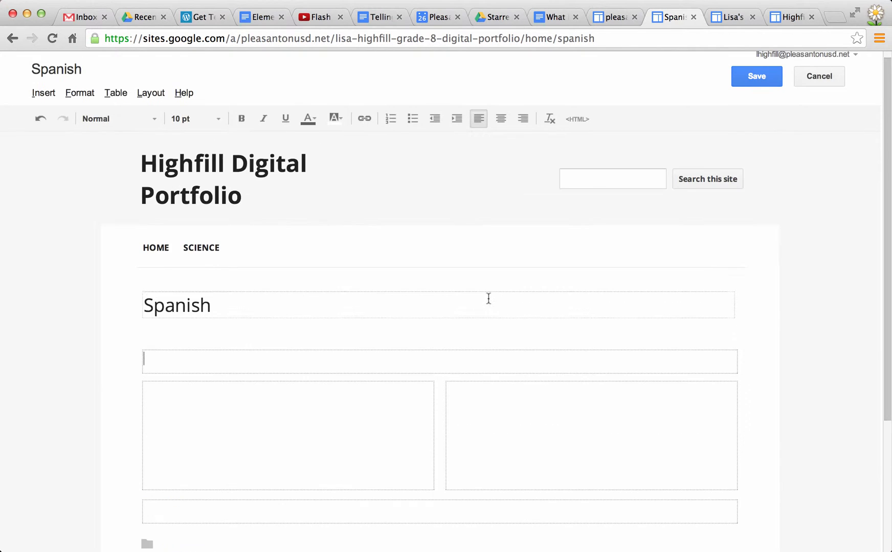
pyautogui.click(752, 86)
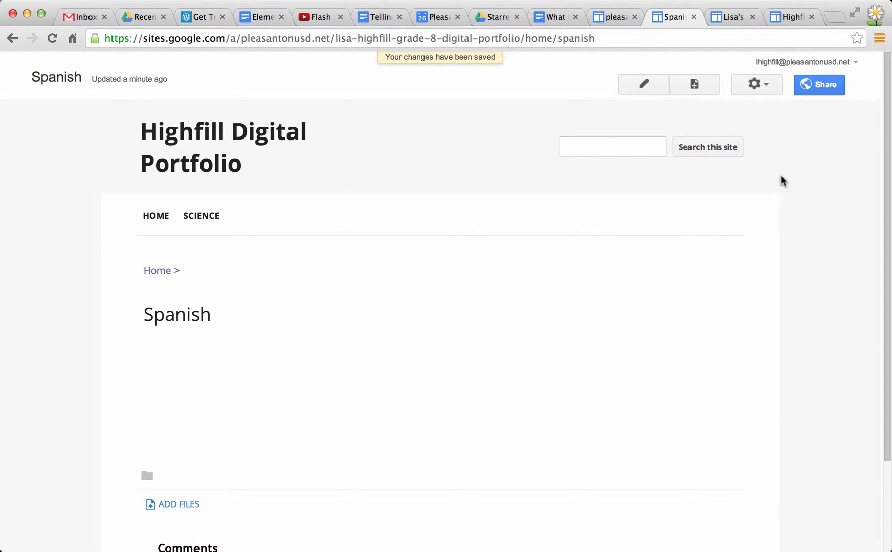
# Turn off sub-page links, attachments and comments in the Spanish page's settings and save them.
pyautogui.scroll(-3, 780, 179)
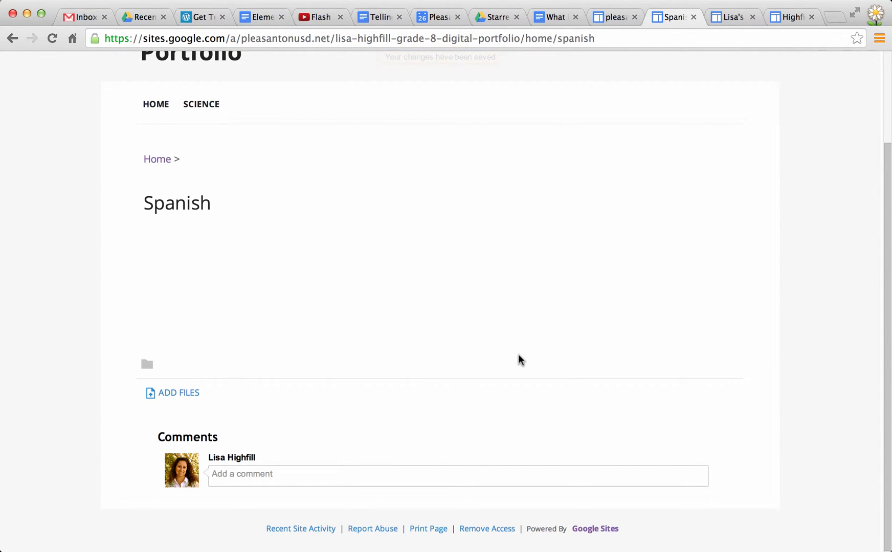
pyautogui.scroll(3, 519, 361)
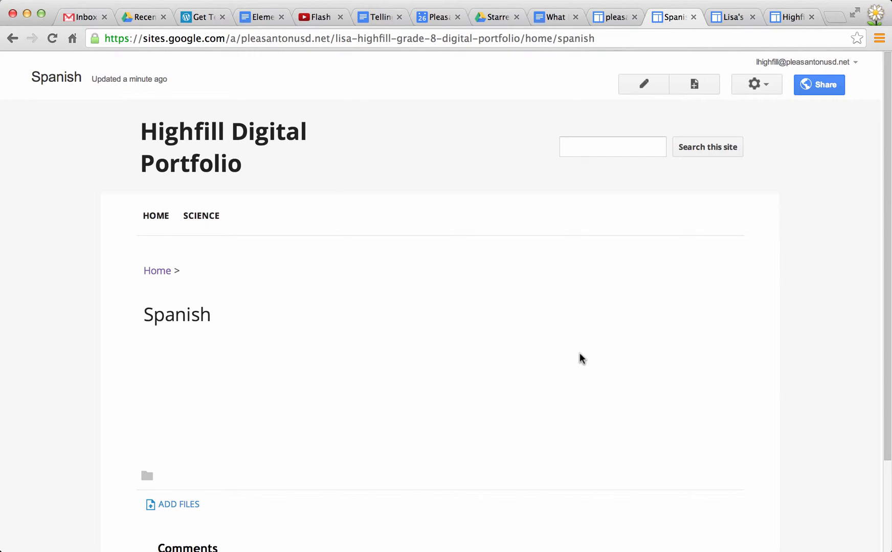
pyautogui.scroll(-2, 579, 358)
pyautogui.scroll(2, 579, 353)
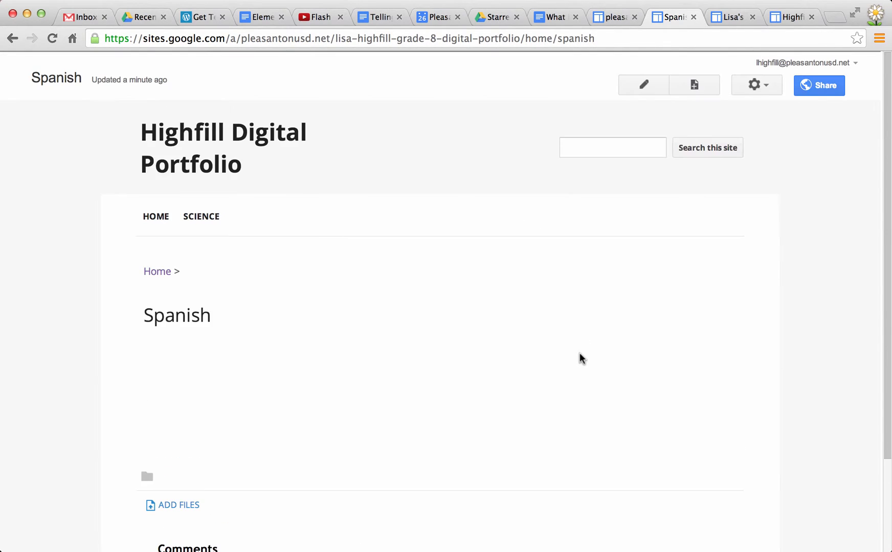
pyautogui.click(753, 86)
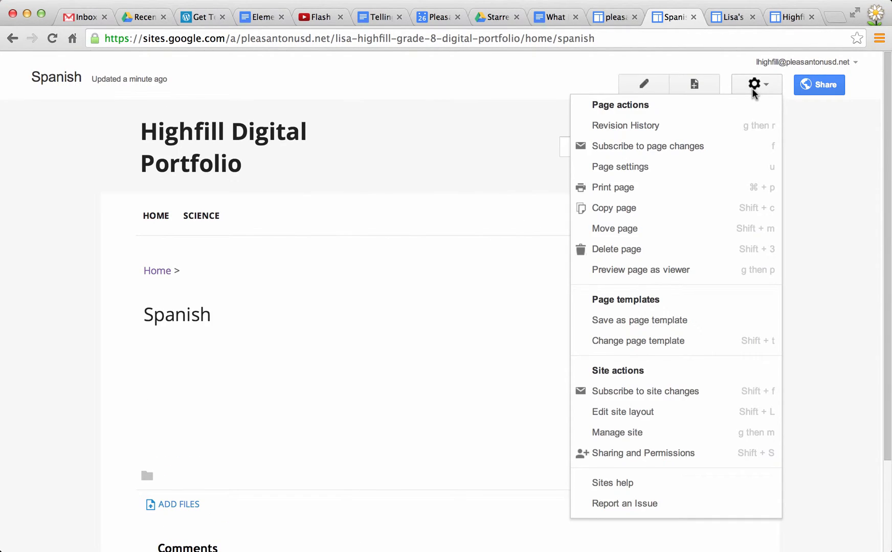
pyautogui.click(628, 171)
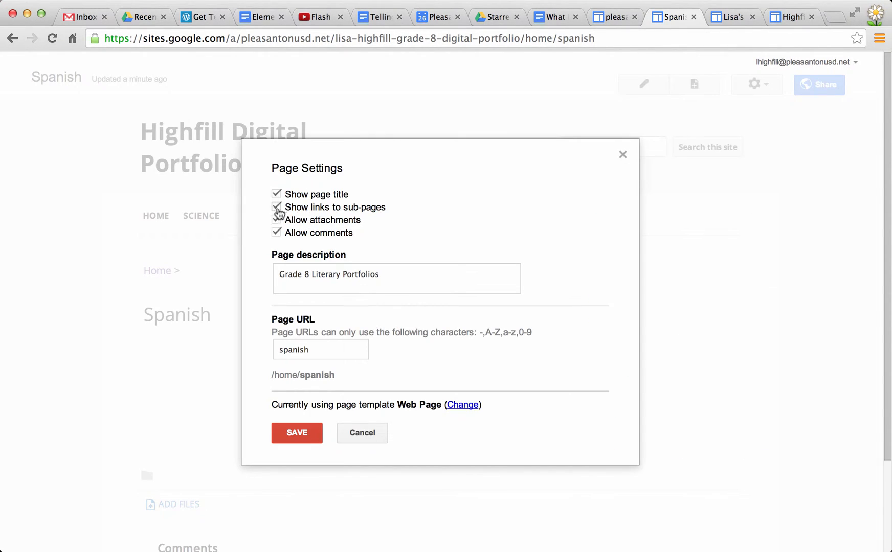
pyautogui.click(277, 207)
pyautogui.click(276, 219)
pyautogui.click(277, 232)
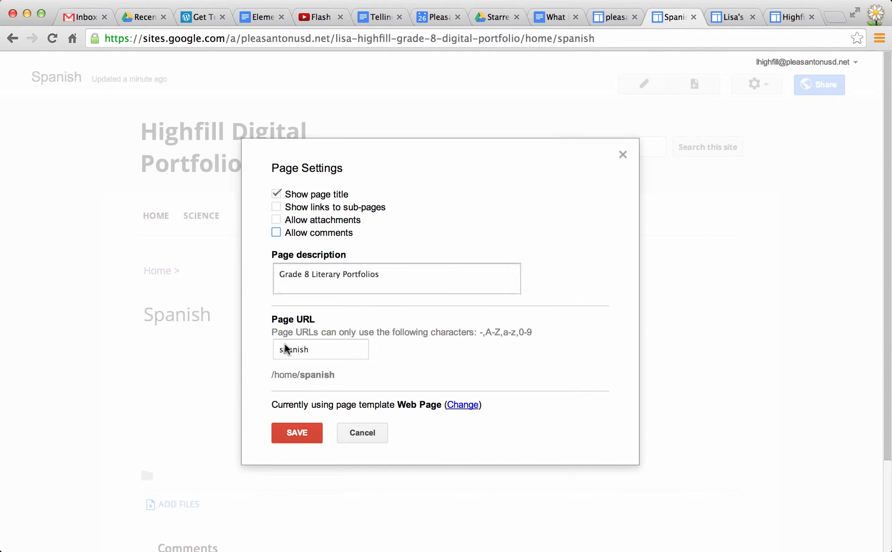
pyautogui.rightClick(302, 430)
pyautogui.click(282, 432)
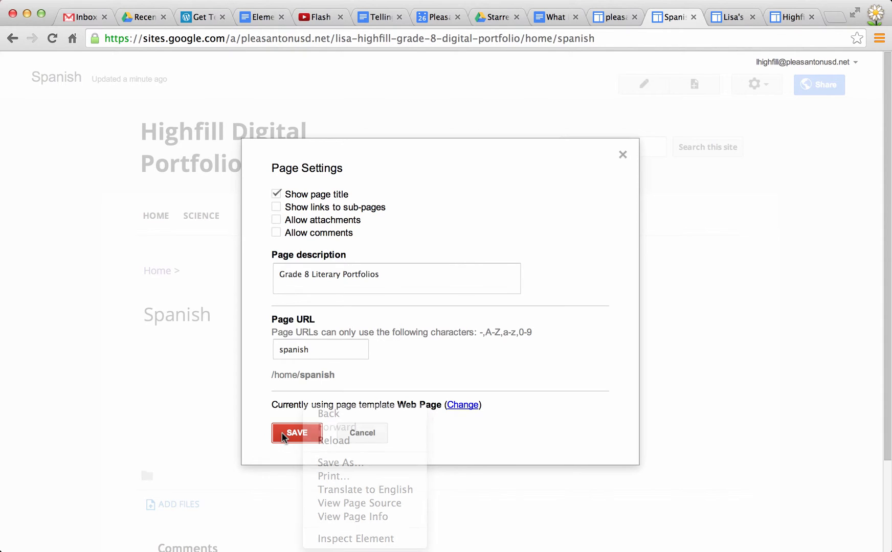
pyautogui.click(282, 432)
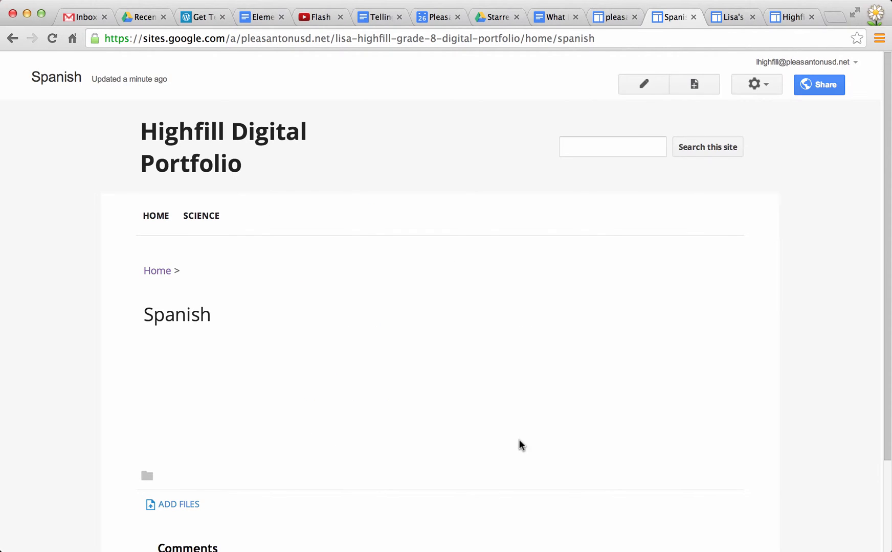
pyautogui.scroll(-3, 536, 448)
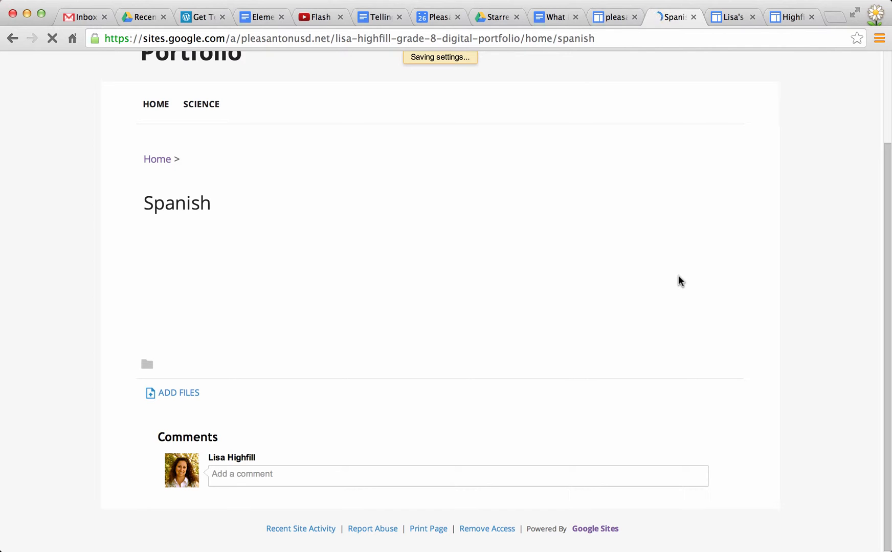
pyautogui.scroll(1, 678, 276)
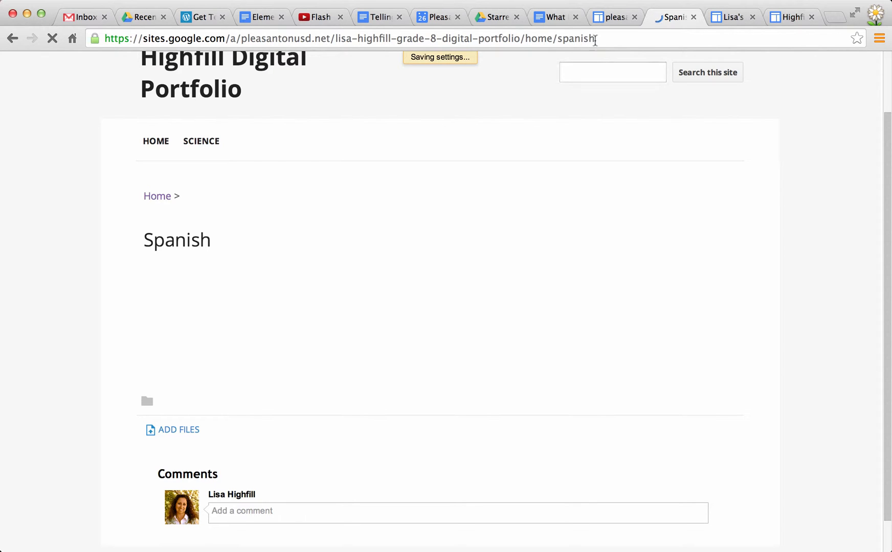
pyautogui.click(570, 1)
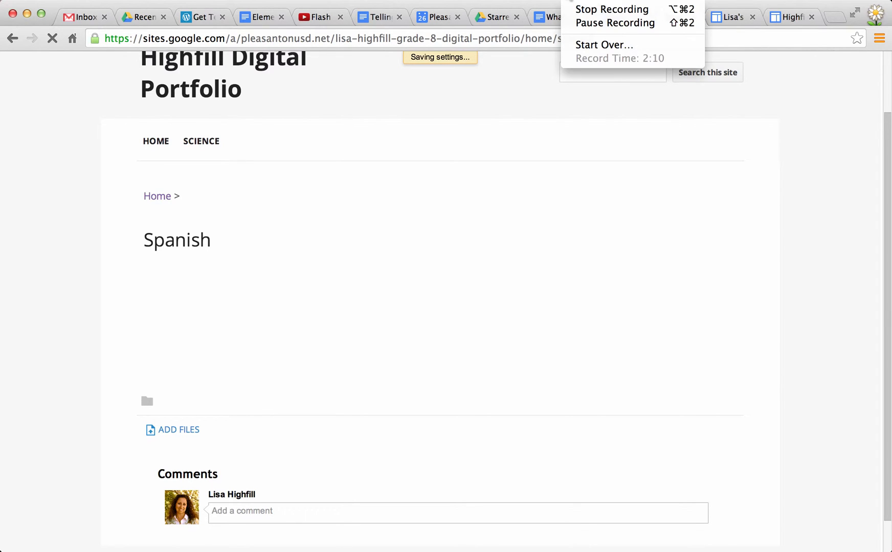
pyautogui.click(583, 23)
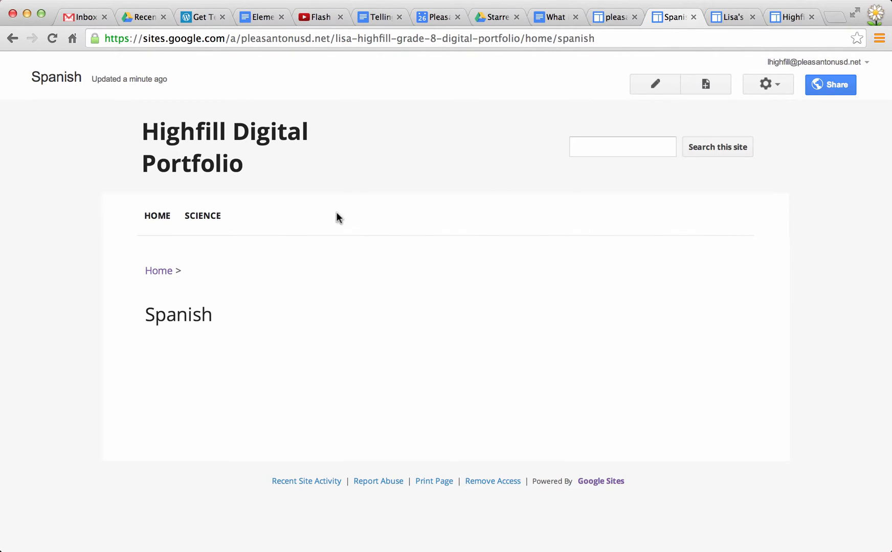
# Edit the site layout's horizontal navigation and add the Spanish page found under Home.
pyautogui.click(766, 85)
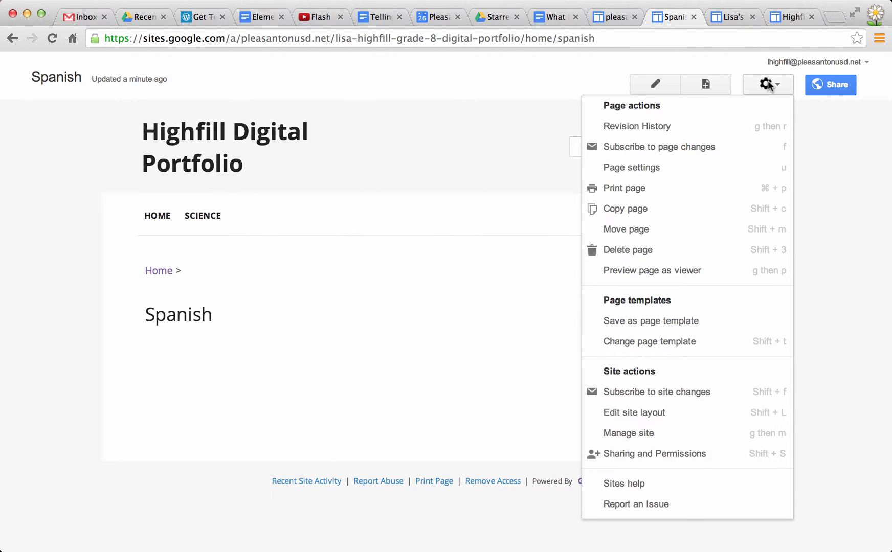
pyautogui.click(656, 418)
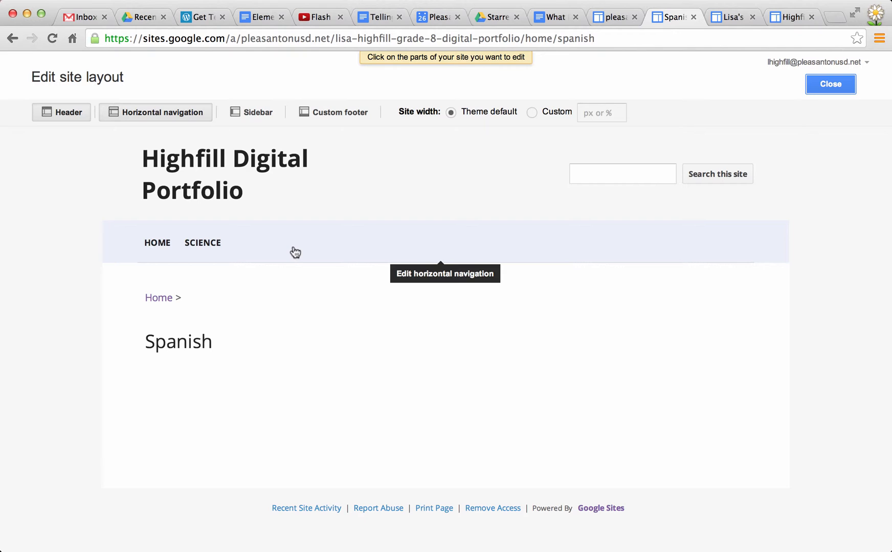
pyautogui.click(345, 251)
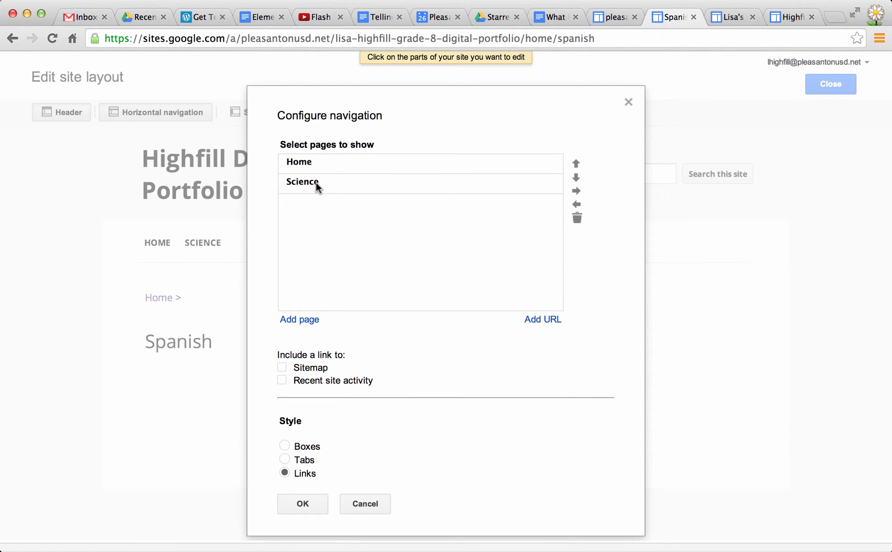
pyautogui.click(300, 320)
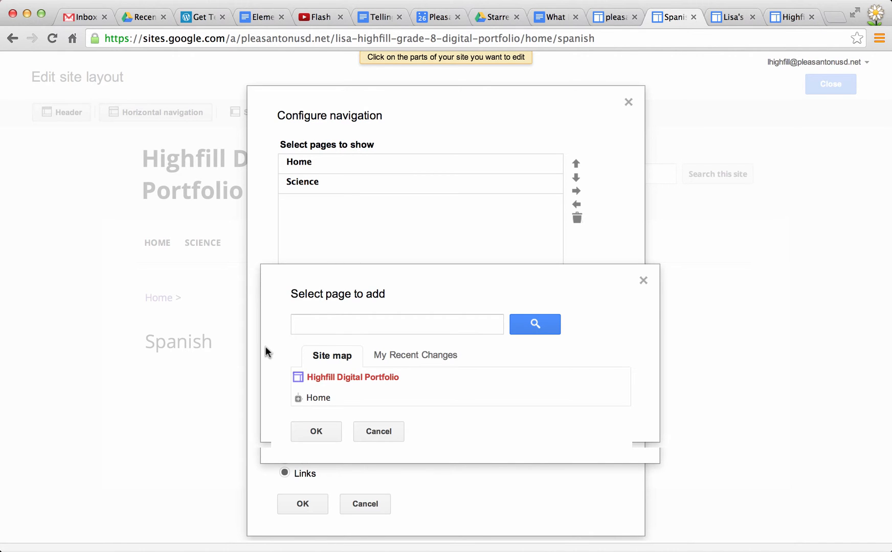
pyautogui.scroll(-2, 265, 349)
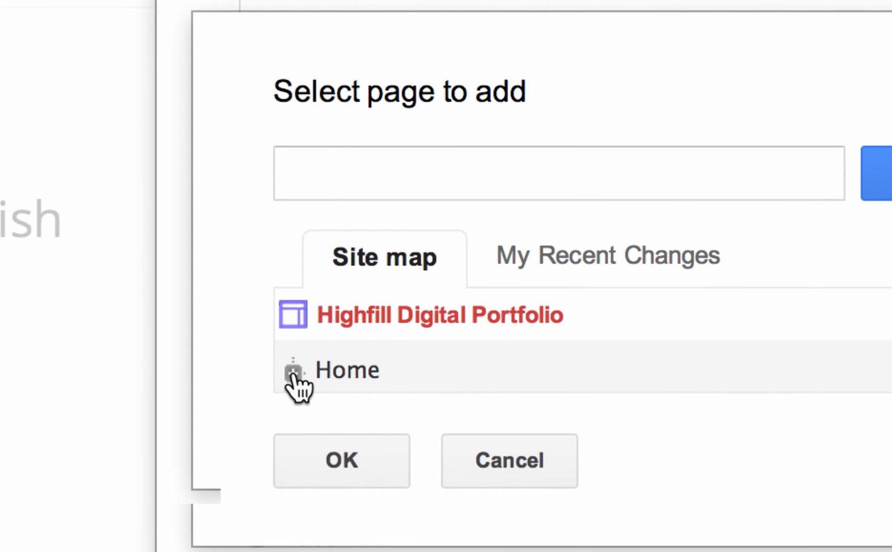
pyautogui.click(293, 372)
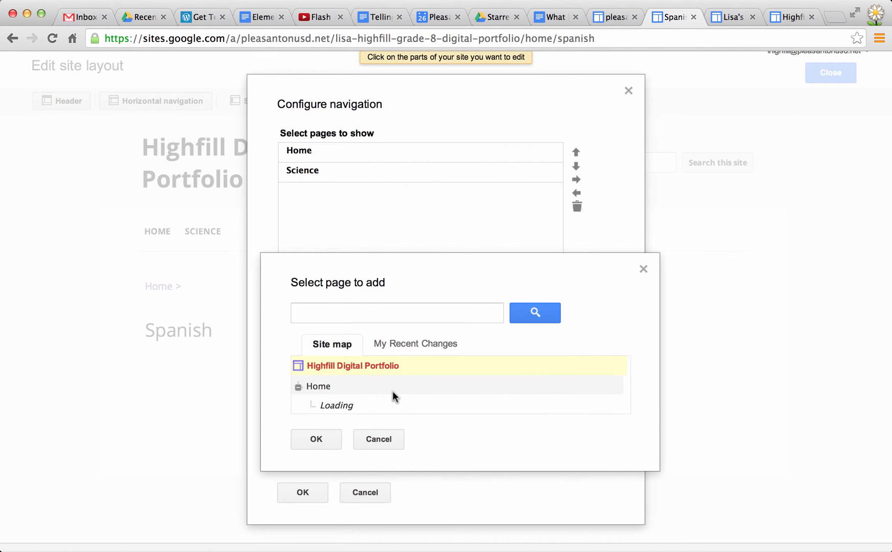
pyautogui.click(570, 1)
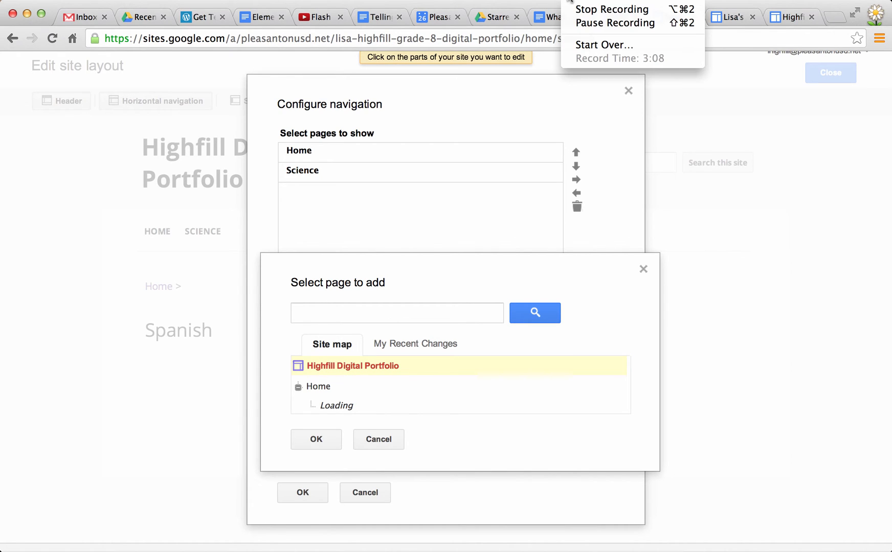
pyautogui.click(581, 23)
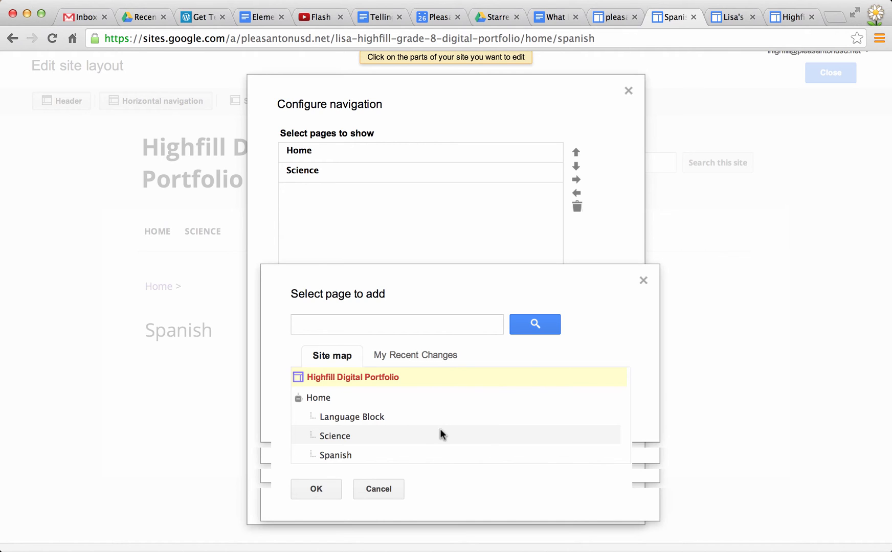
pyautogui.click(337, 455)
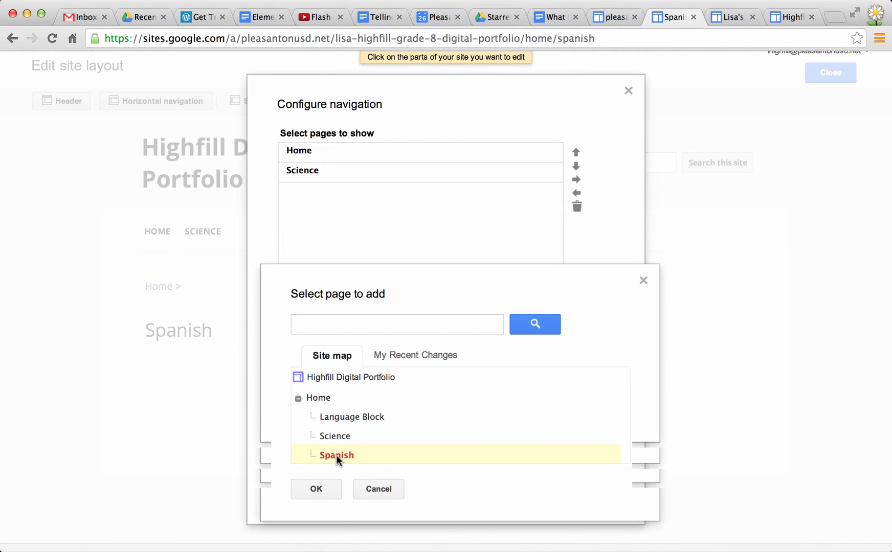
pyautogui.click(318, 490)
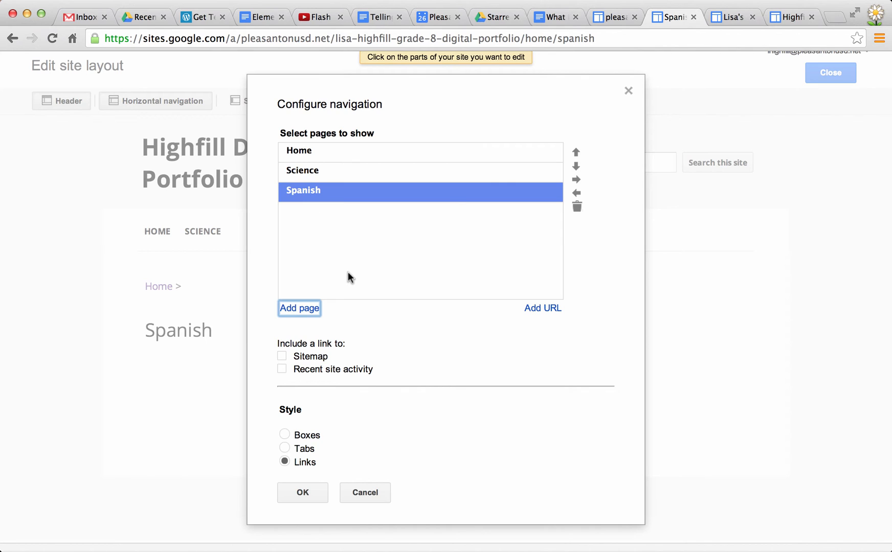
# Move Spanish above Science in the navigation order and return it below Science.
pyautogui.click(575, 153)
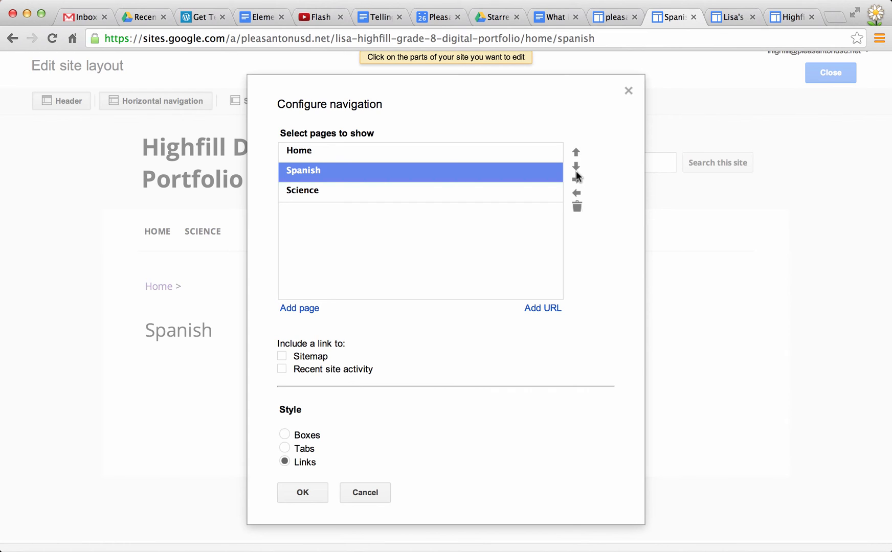
pyautogui.click(576, 166)
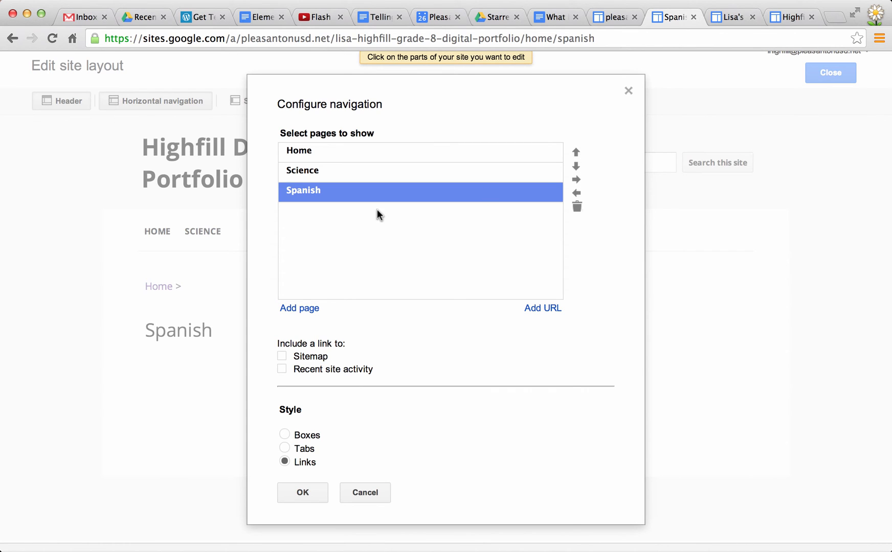
# Add the Language Block page from under Home to the horizontal navigation and place it directly above Spanish.
pyautogui.click(289, 313)
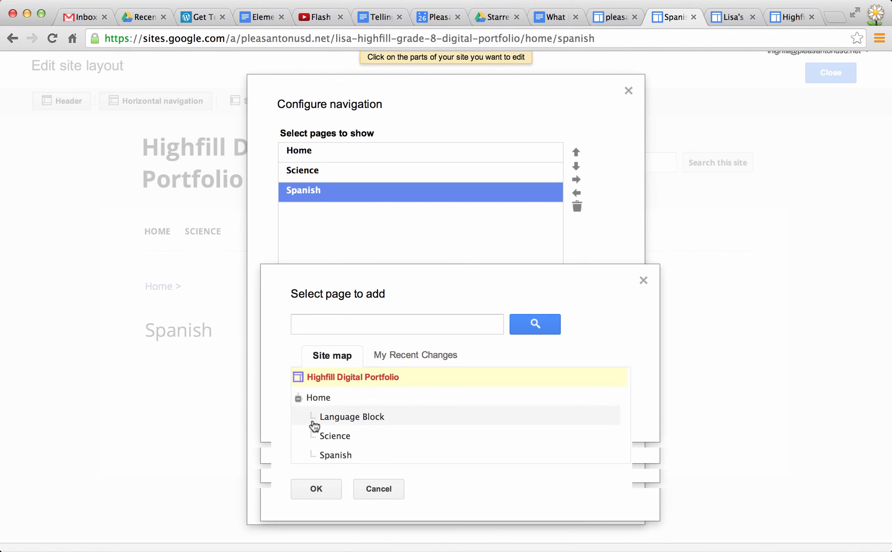
pyautogui.click(352, 415)
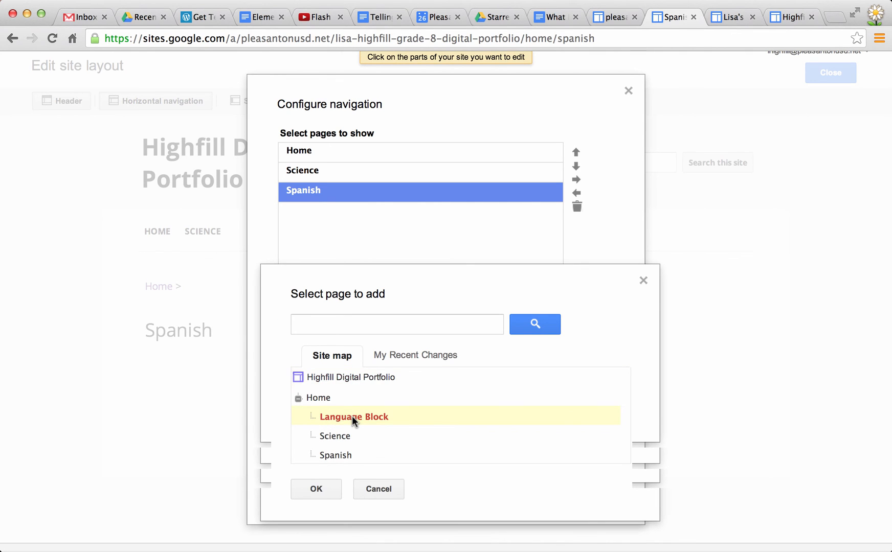
pyautogui.click(316, 488)
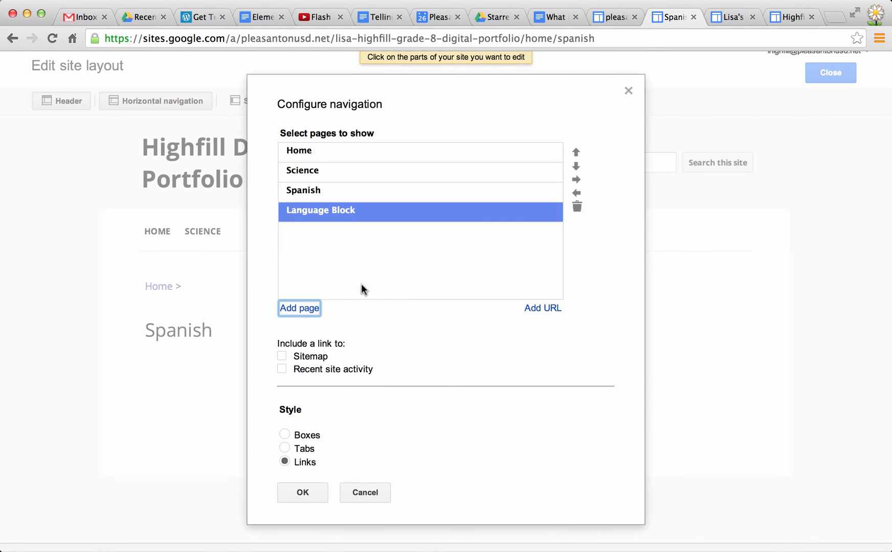
pyautogui.click(576, 152)
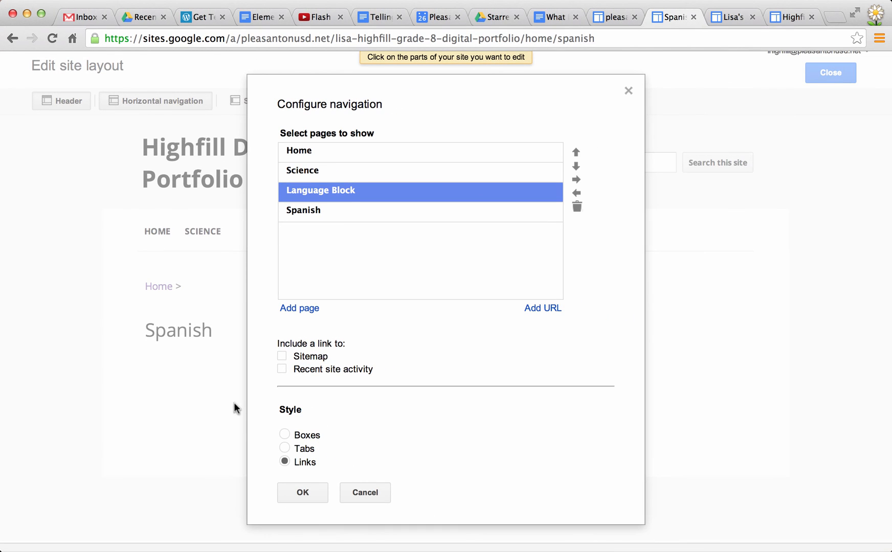
# Save the horizontal navigation with the Tabs style, exit the site layout editor and open the Science page from the navigation.
pyautogui.click(285, 450)
pyautogui.click(303, 492)
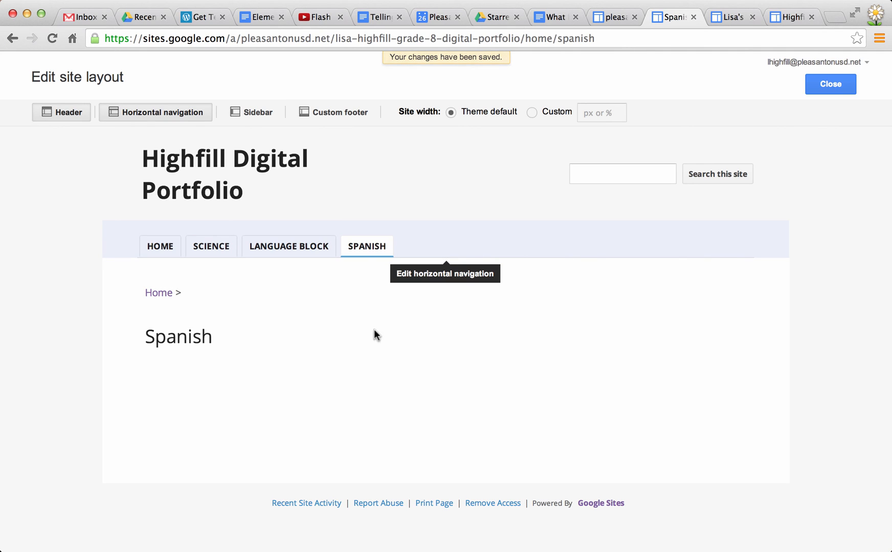
pyautogui.click(829, 86)
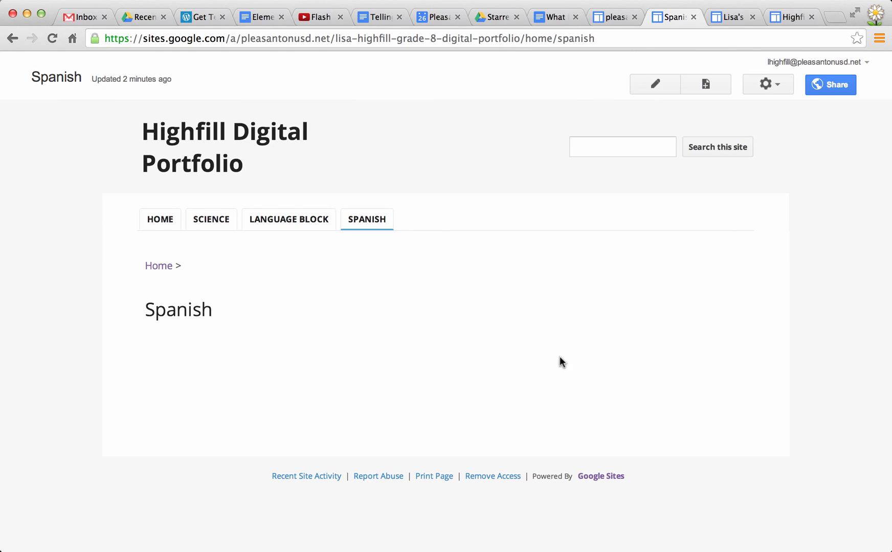
pyautogui.click(210, 222)
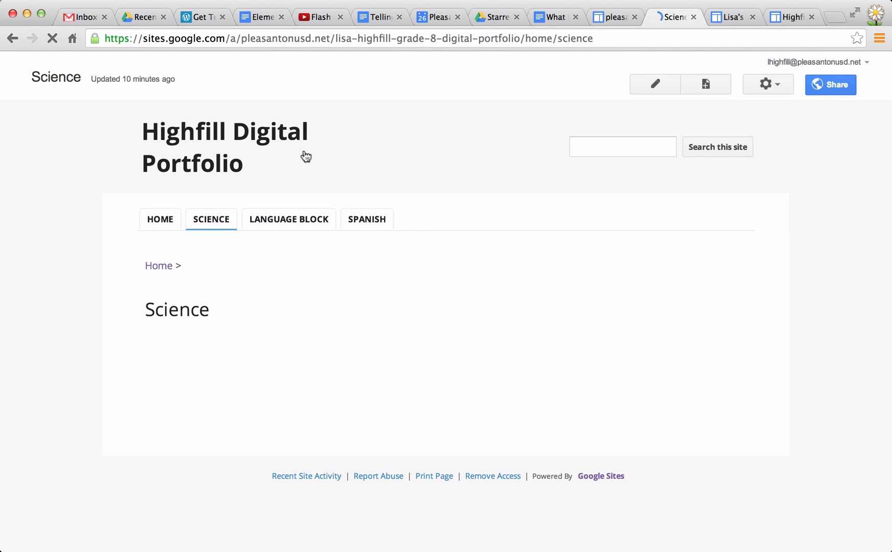
pyautogui.click(569, 0)
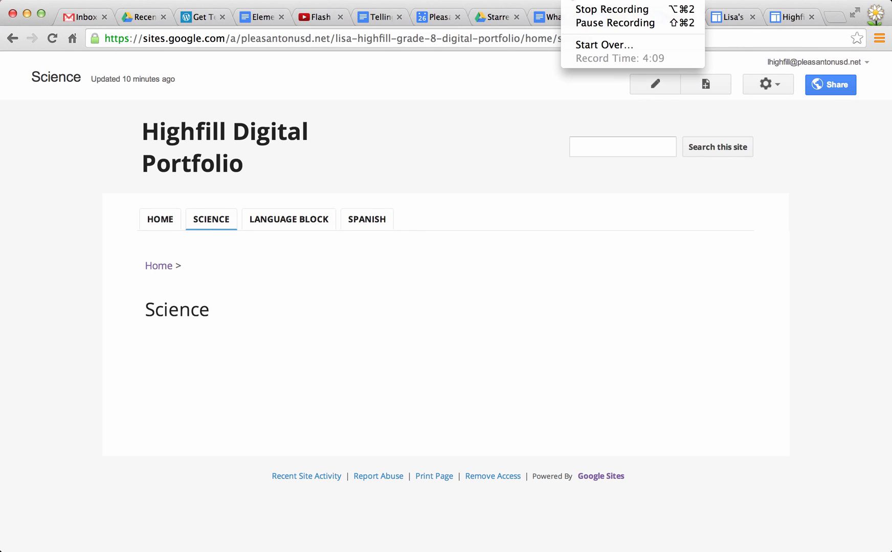